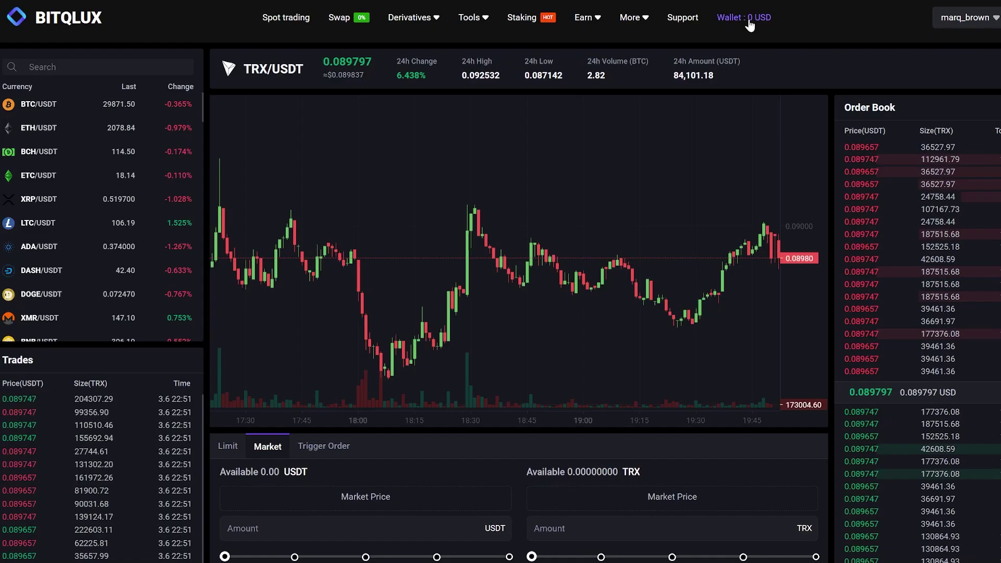
Start a Tron TRX deposit in Bitqlux and reveal its Tron-network deposit address.
left_click(742, 17)
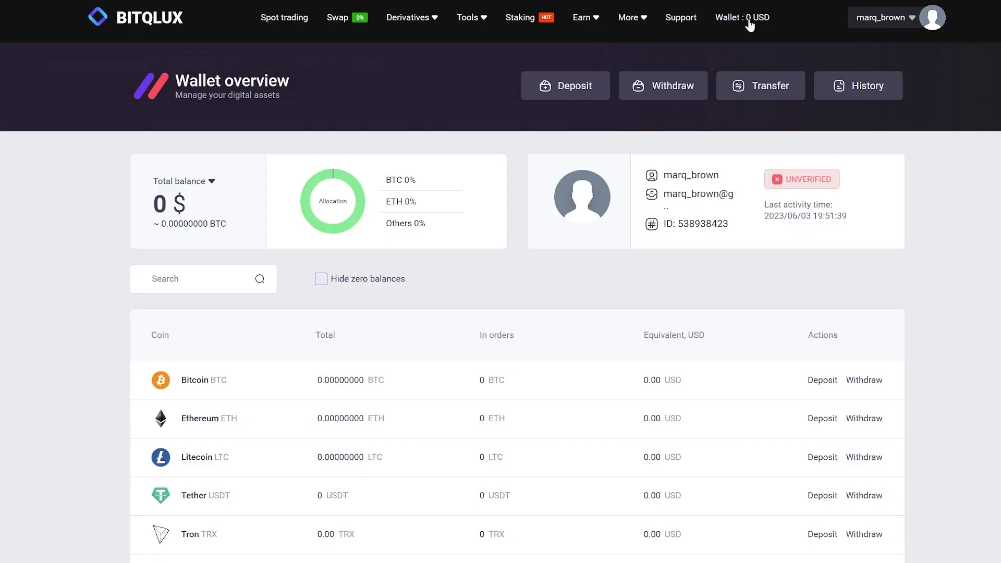
left_click(571, 94)
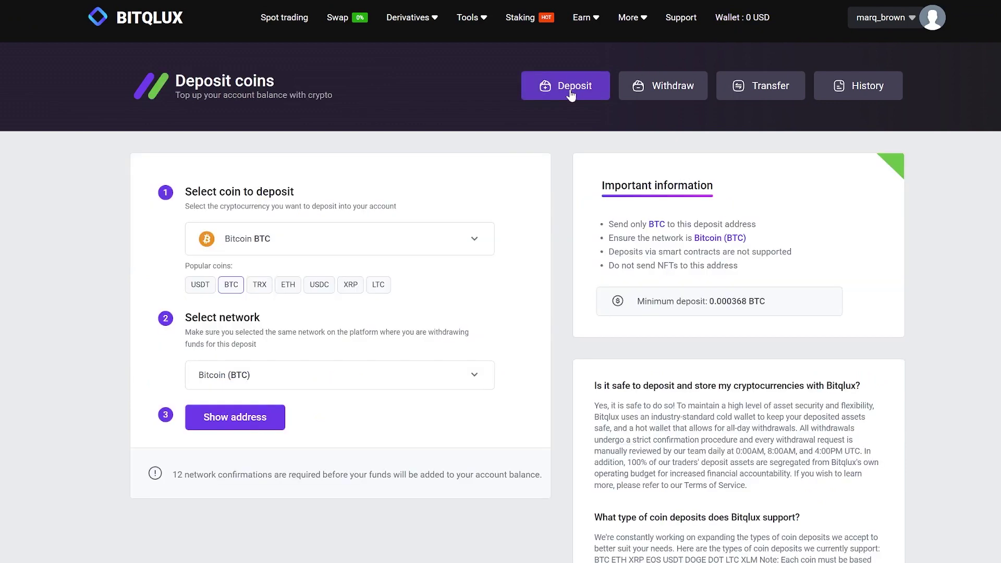
left_click(441, 239)
scroll(365, 340, "down", 2)
left_click(304, 296)
left_click(255, 427)
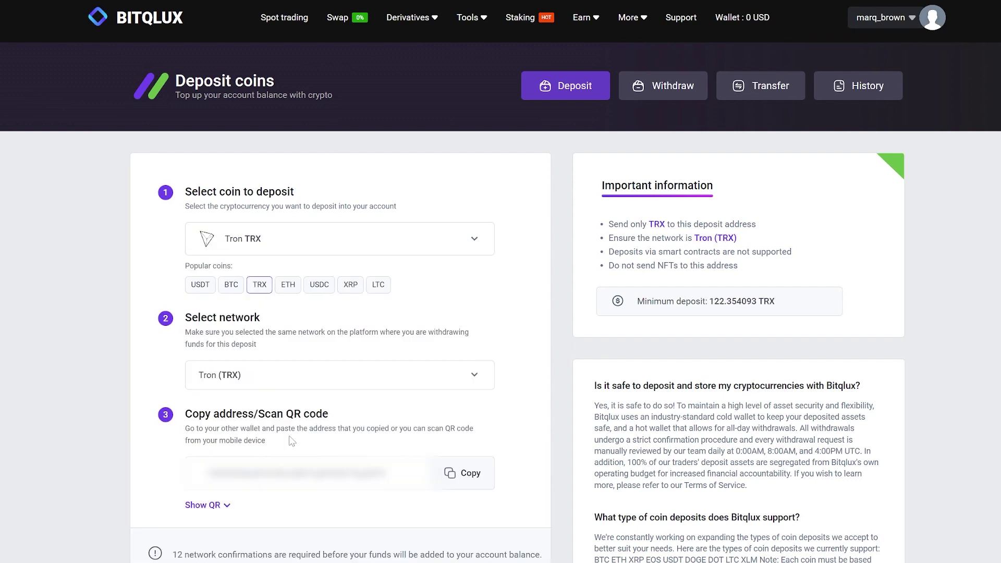
Copy the Bitqlux TRX address into the Binance withdrawal recipient field.
left_click(478, 479)
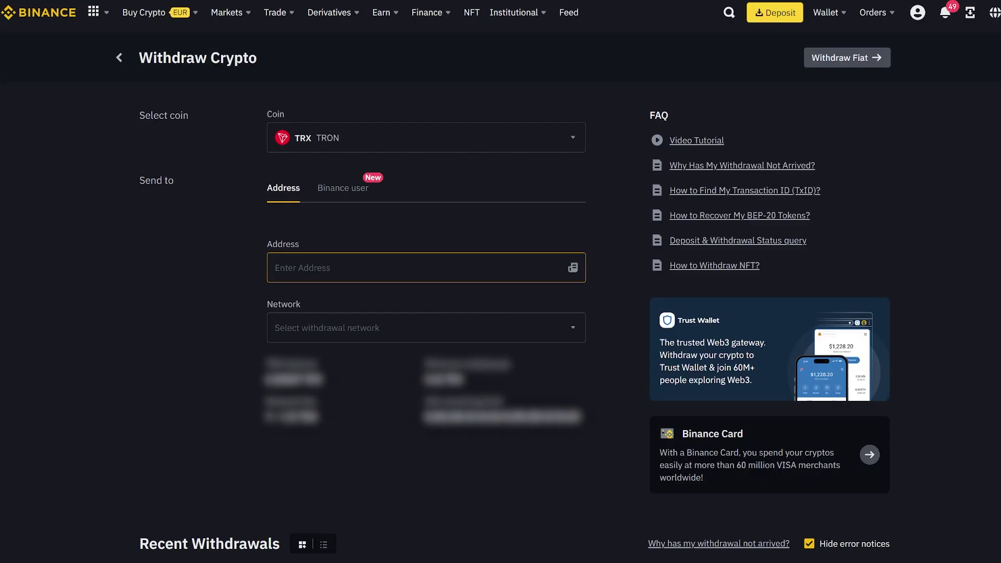
key("ctrl+v")
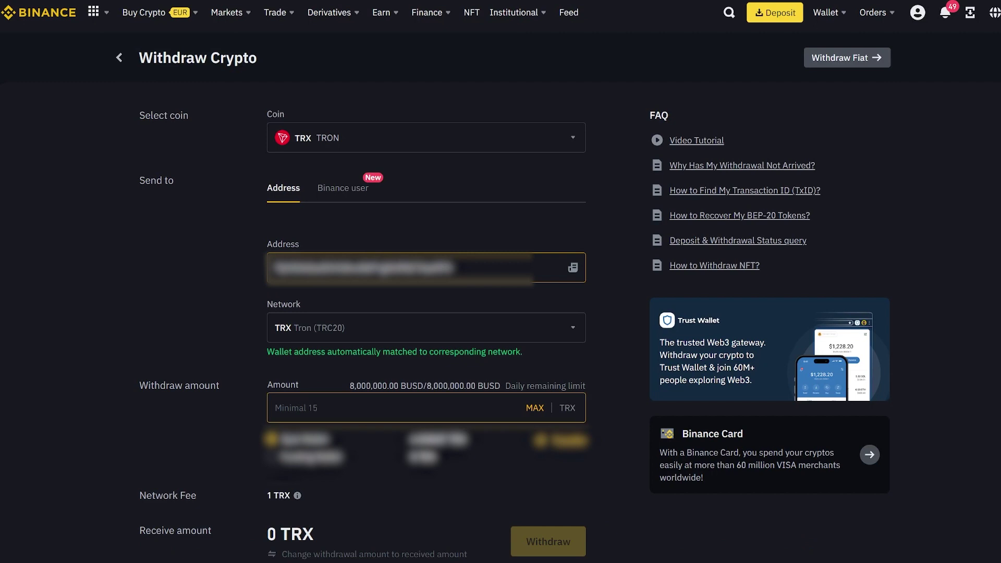
type("1")
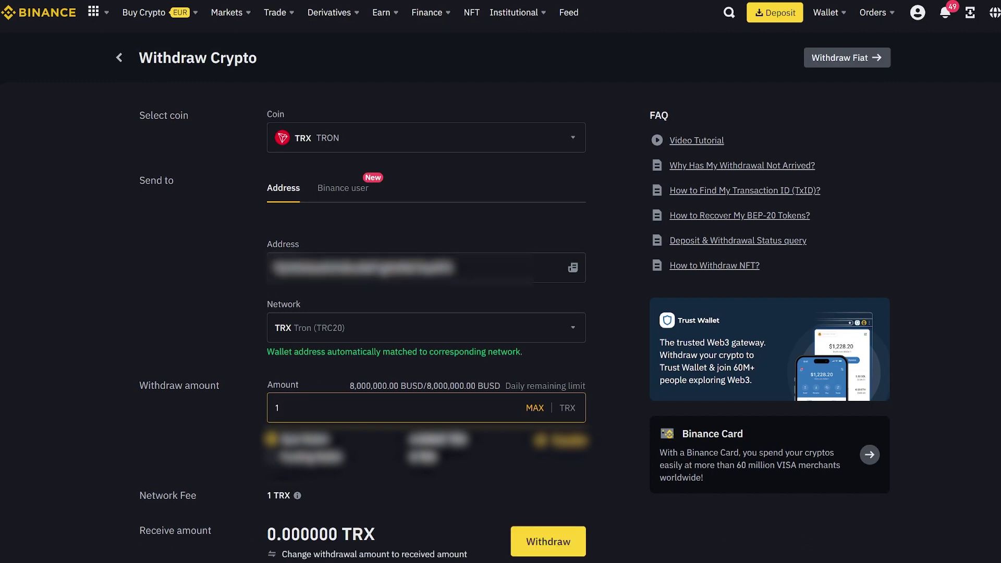
type("00000")
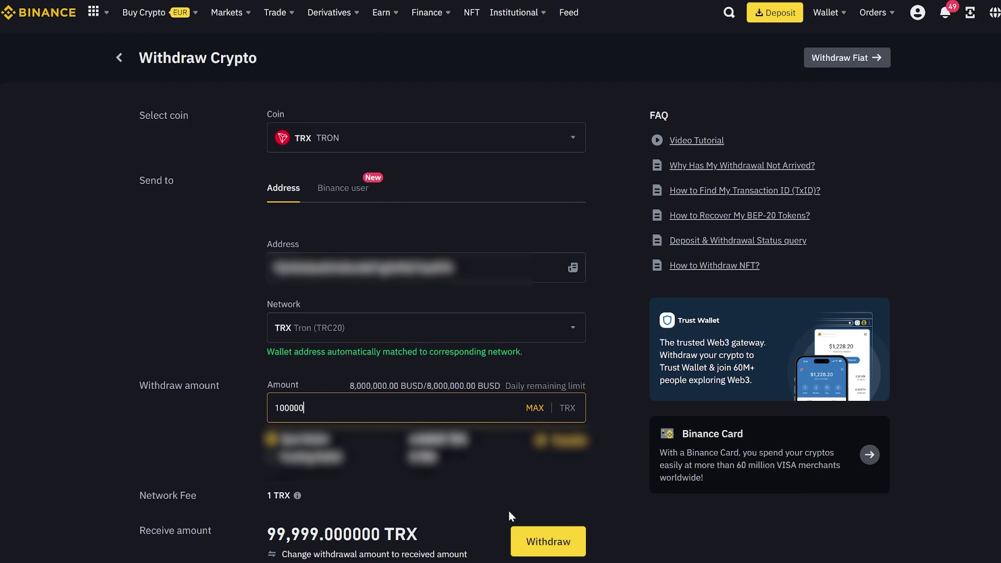
Submit the 100000 TRX Binance withdrawal to the Bitqlux address.
left_click(545, 547)
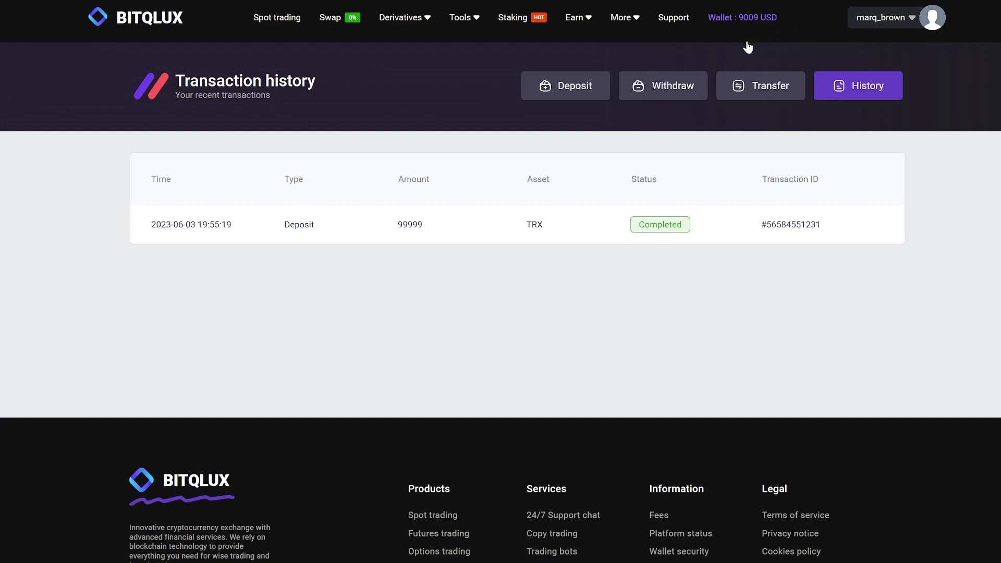
Market-sell 100% of the TRX on the TRX/USDT spot market, then view the wallet.
left_click(277, 17)
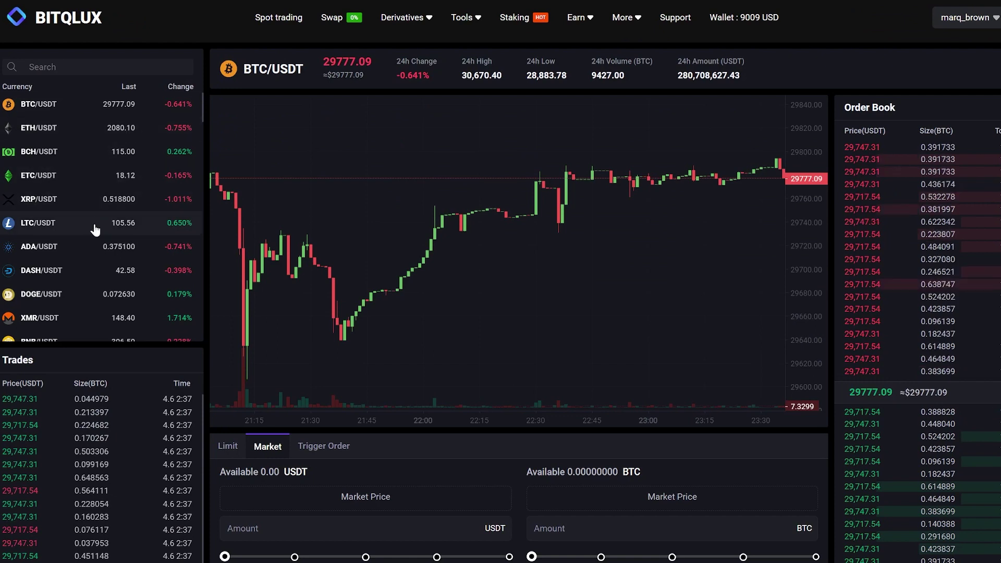
scroll(94, 227, "down", 3)
scroll(94, 234, "down", 2)
left_click(95, 241)
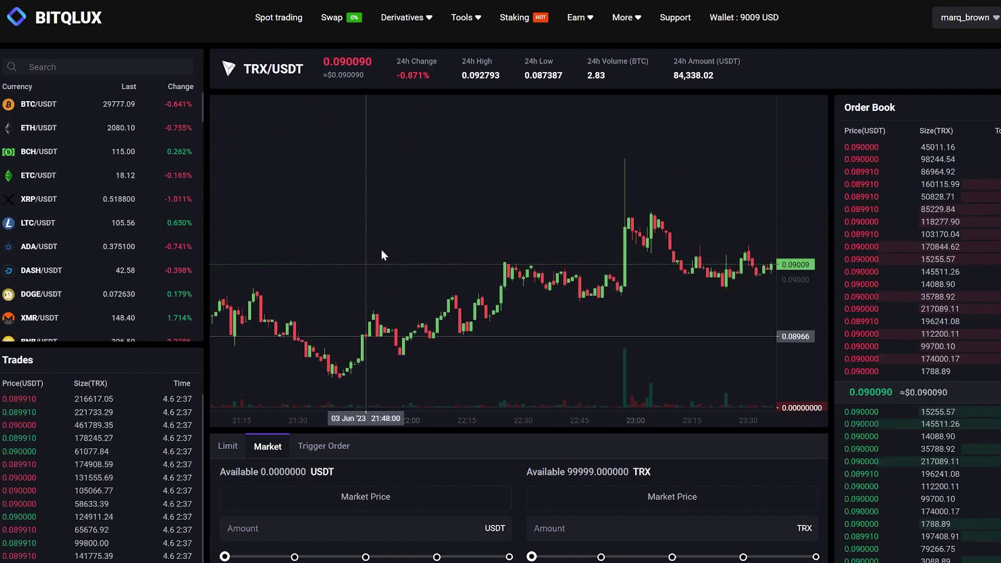
scroll(563, 368, "down", 2)
scroll(683, 474, "down", 2)
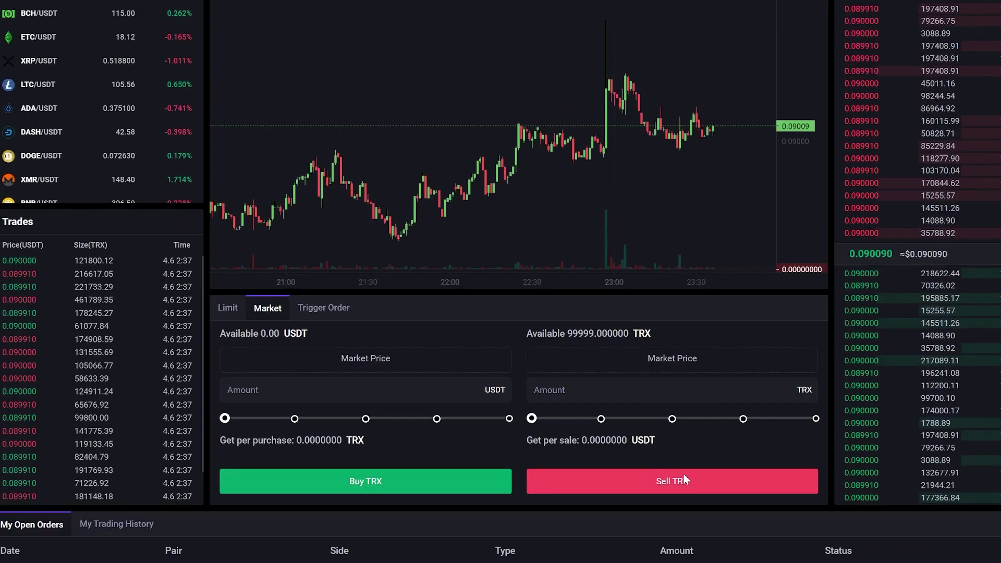
scroll(684, 474, "down", 2)
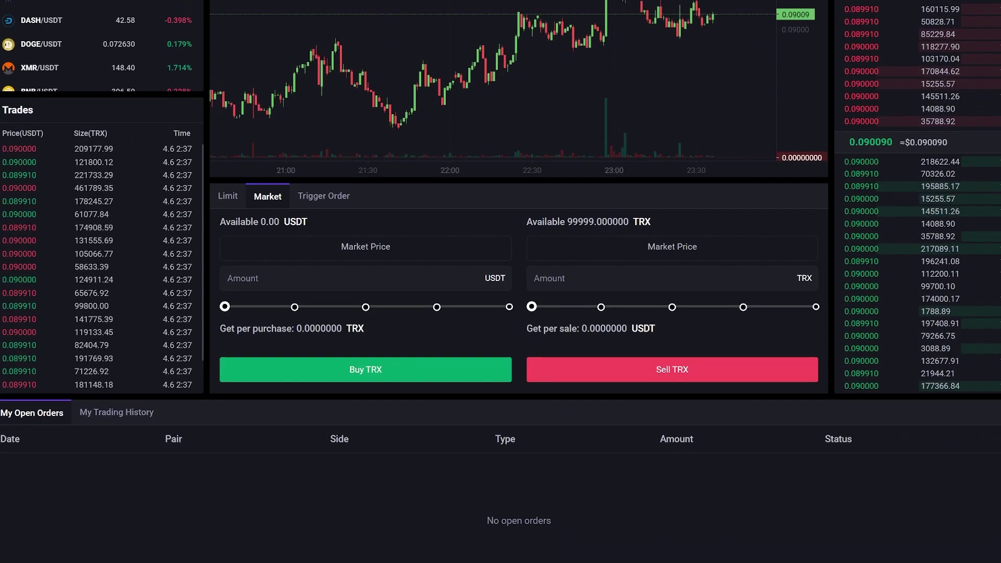
left_click(815, 308)
left_click(670, 370)
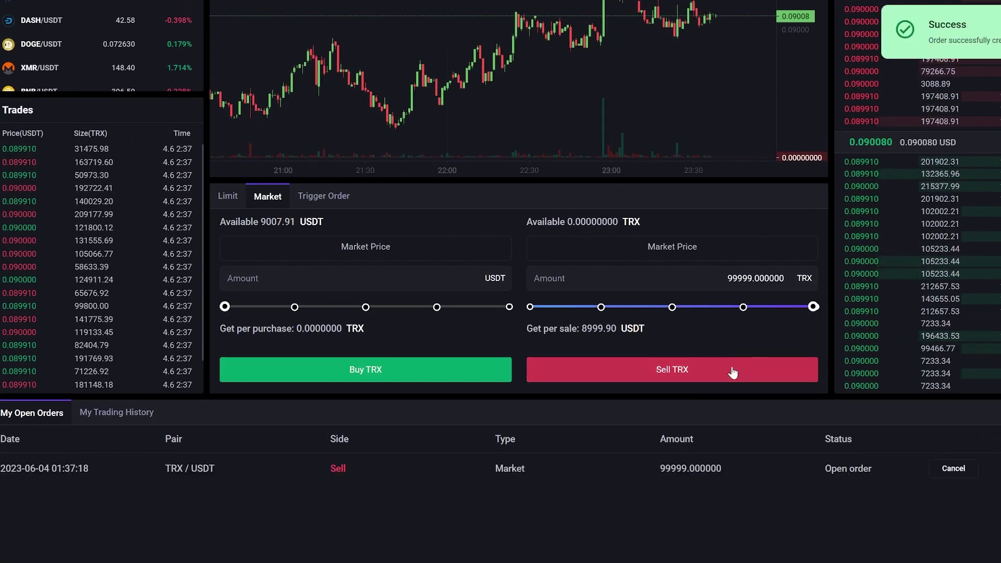
scroll(760, 459, "up", 2)
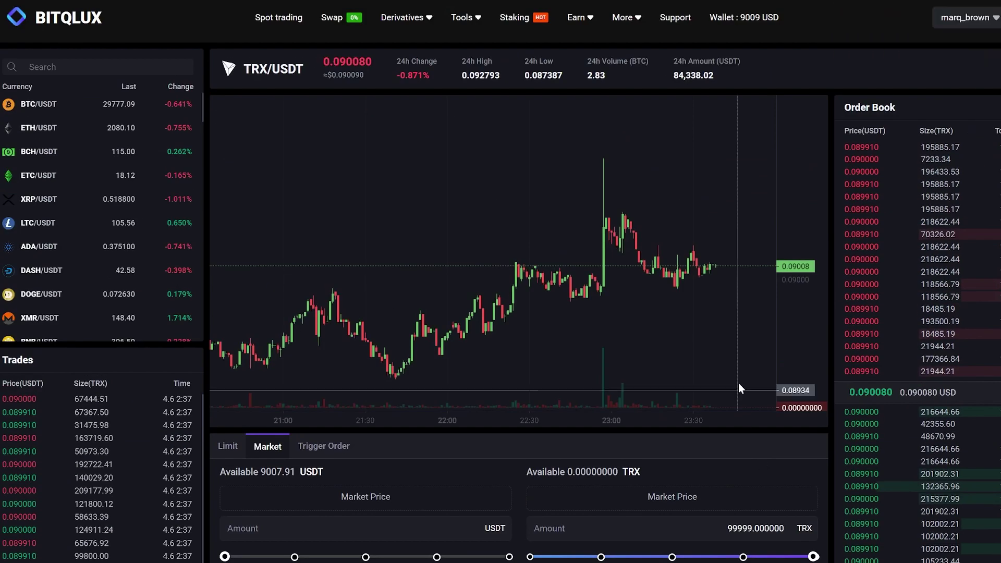
left_click(749, 22)
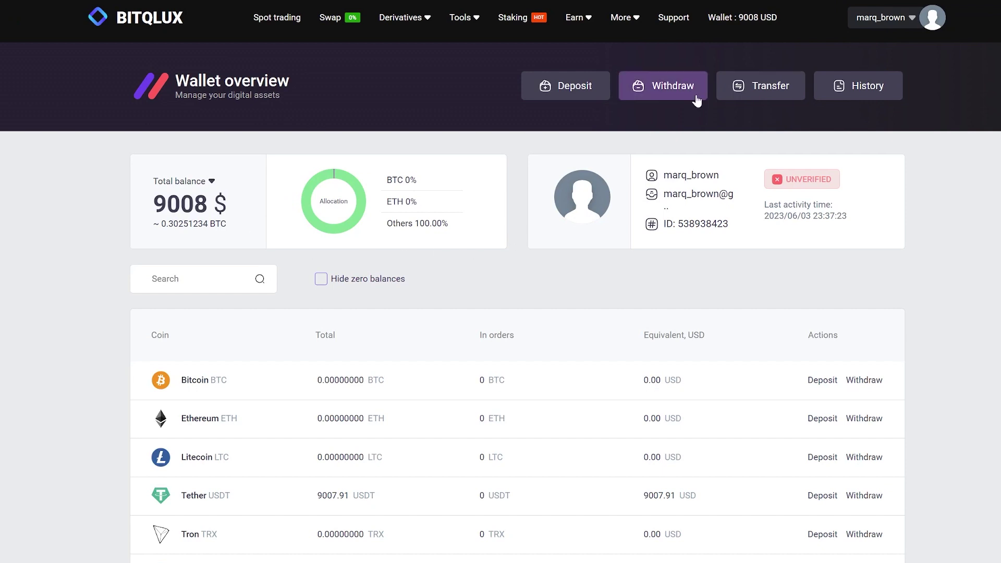
Set up a Tether USDT TRC-20 withdrawal in Bitqlux and select Binance's Tron TRC20 deposit network.
left_click(674, 98)
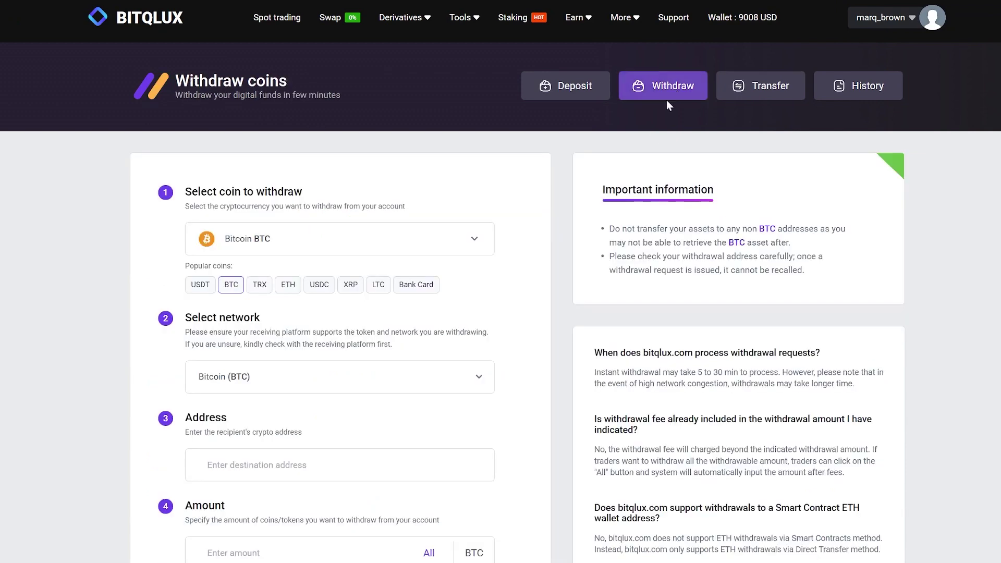
left_click(305, 246)
left_click(319, 408)
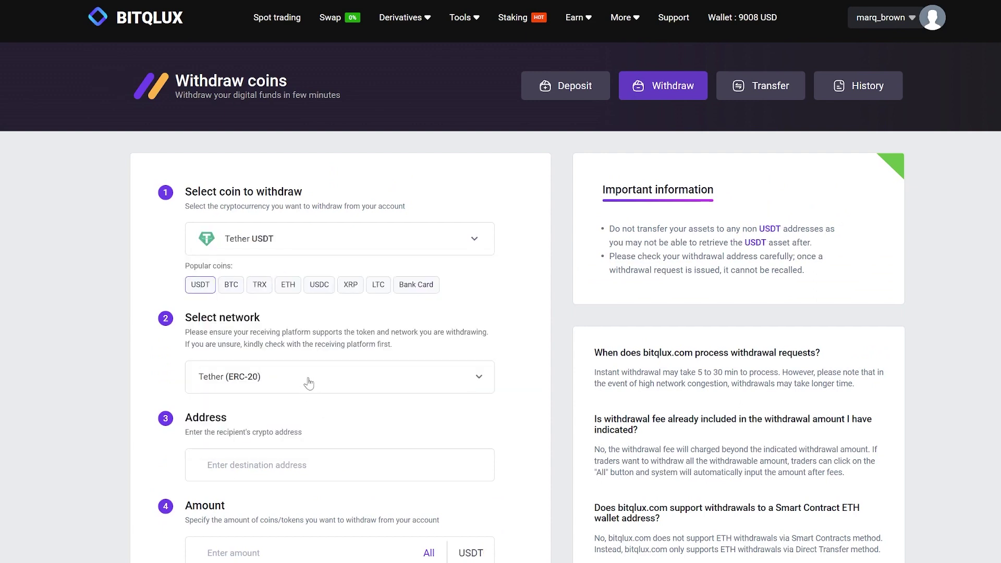
scroll(309, 392, "down", 2)
left_click(346, 252)
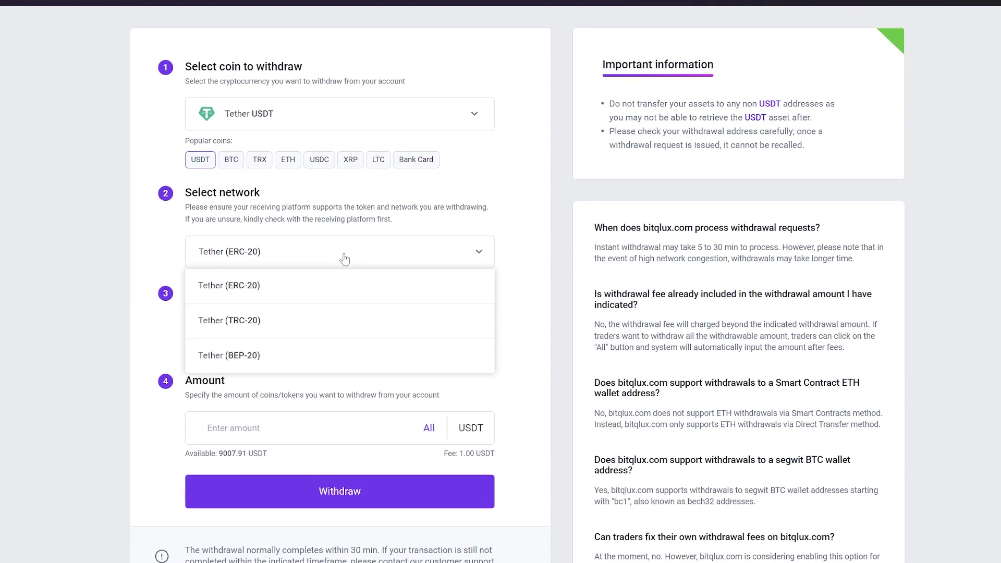
left_click(321, 324)
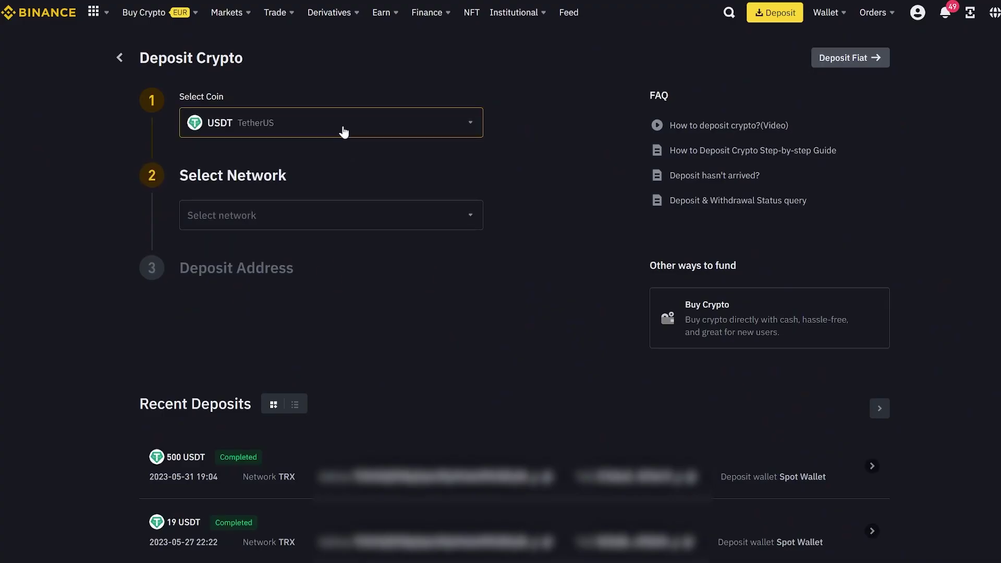
left_click(351, 207)
scroll(357, 376, "down", 5)
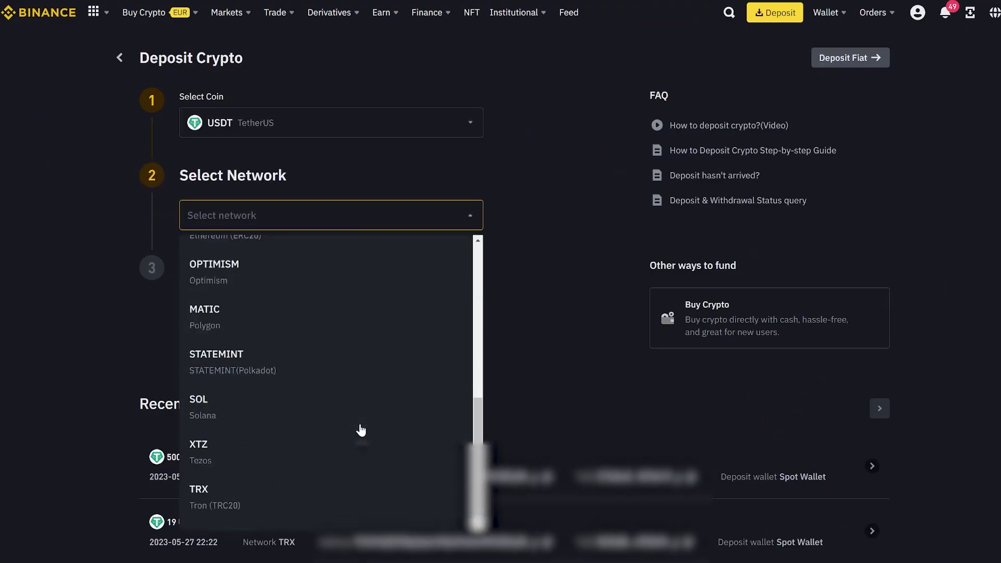
left_click(331, 485)
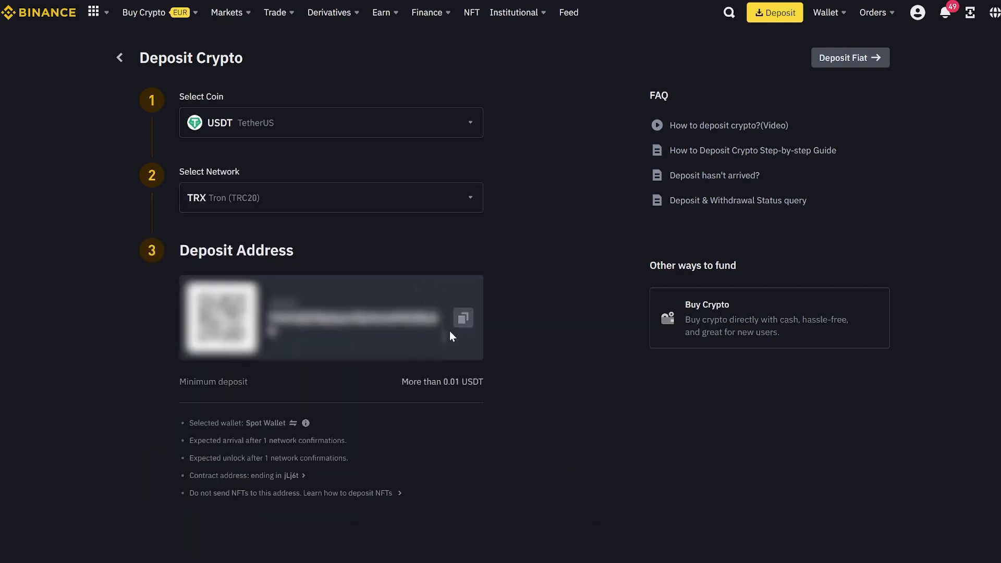
Paste the Binance USDT address, enter 9007 USDT, and submit the TRC-20 withdrawal.
left_click(462, 320)
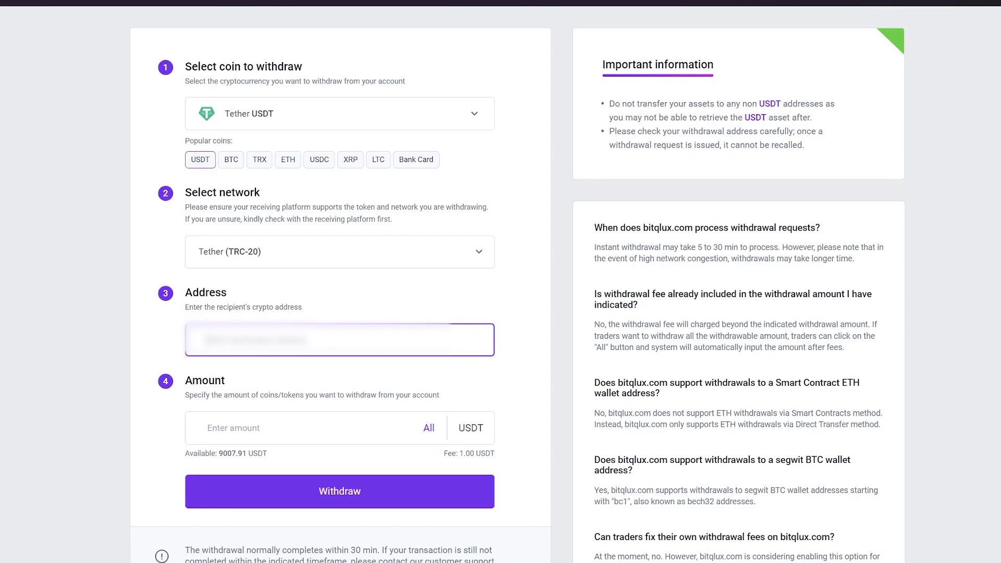
key("ctrl+v")
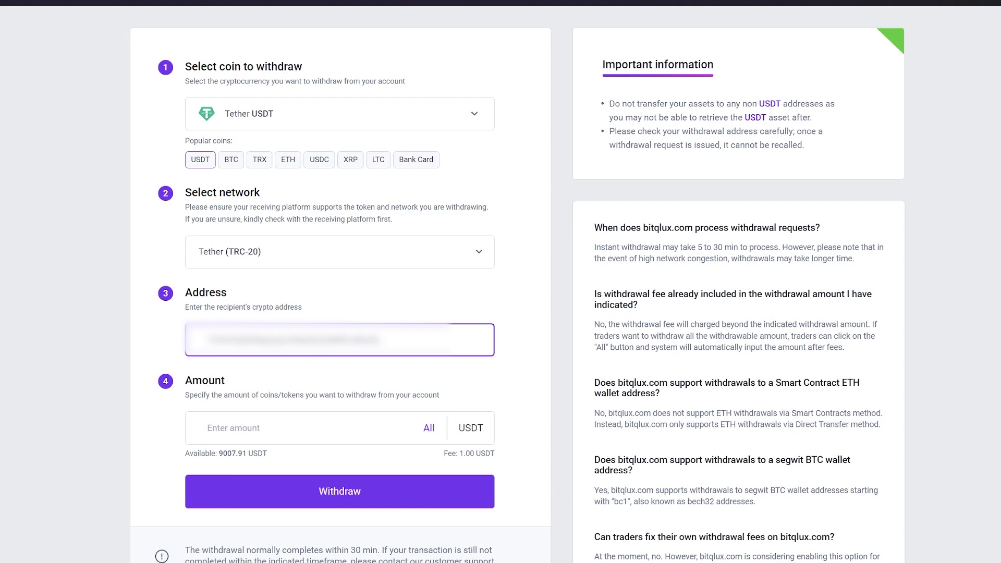
key("Tab")
type("9007")
left_click(361, 489)
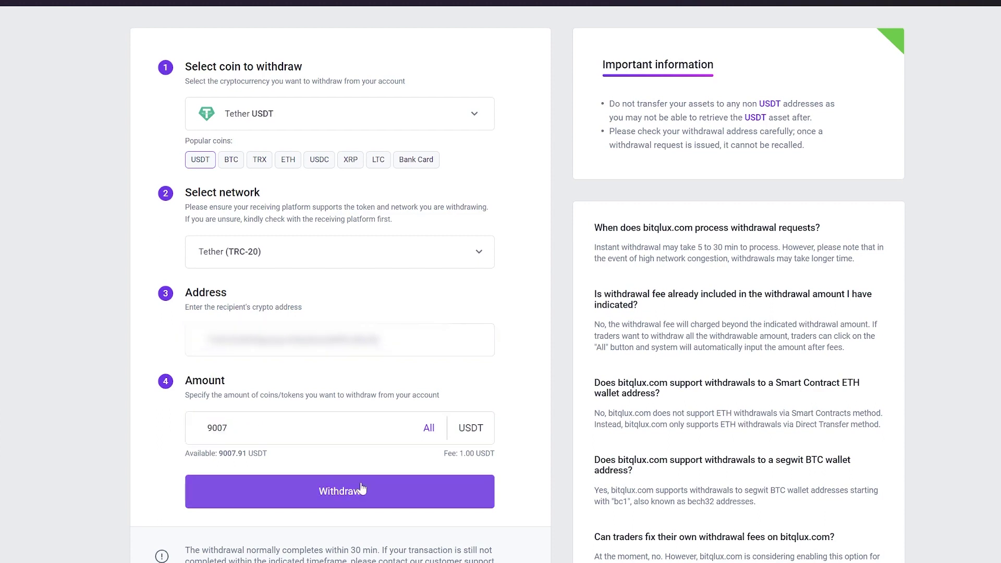